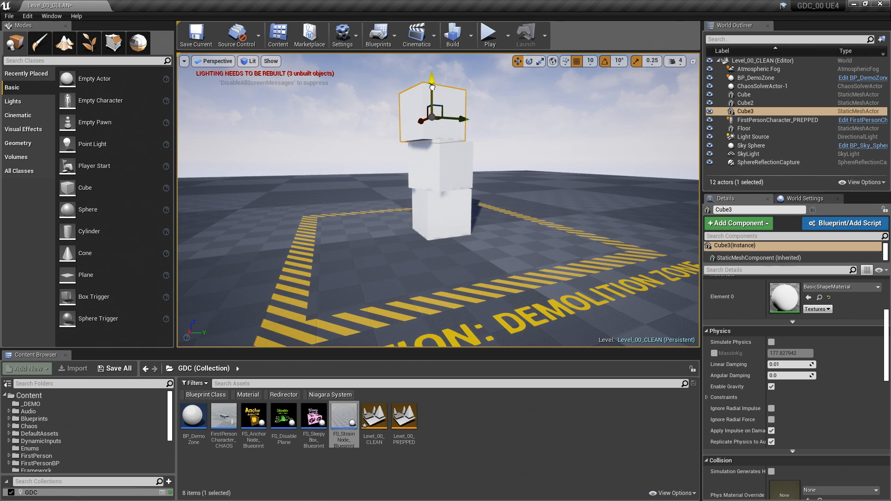
# - Duplicate the topmost cube upward as a fourth block of the stack and rotate the copy about its vertical axis
pyautogui.moveTo(432, 87); pyautogui.dragTo(432, 56)
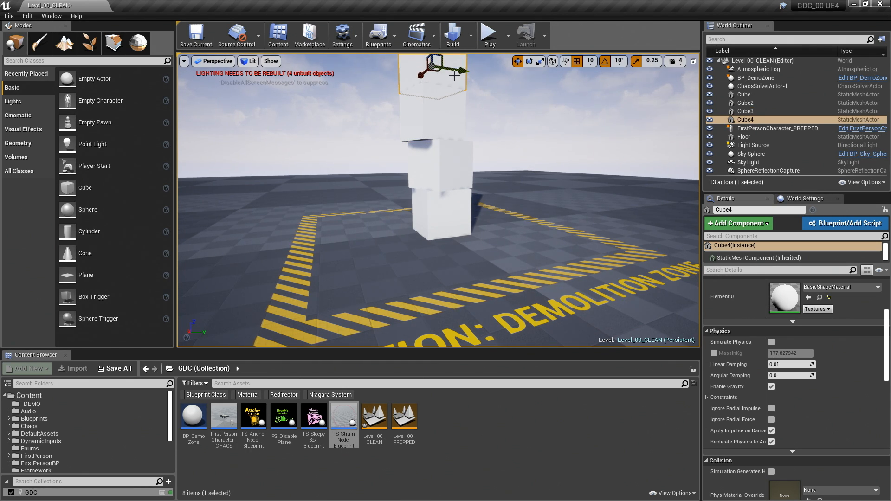
pyautogui.press('e')
pyautogui.moveTo(445, 68); pyautogui.dragTo(416, 70)
pyautogui.moveTo(479, 156)
pyautogui.mouseDown(button='right')
pyautogui.moveTo(481, 190)
pyautogui.moveTo(479, 130)
pyautogui.moveTo(479, 190)
pyautogui.moveTo(478, 149)
pyautogui.moveTo(476, 160)
pyautogui.mouseUp(button='right')
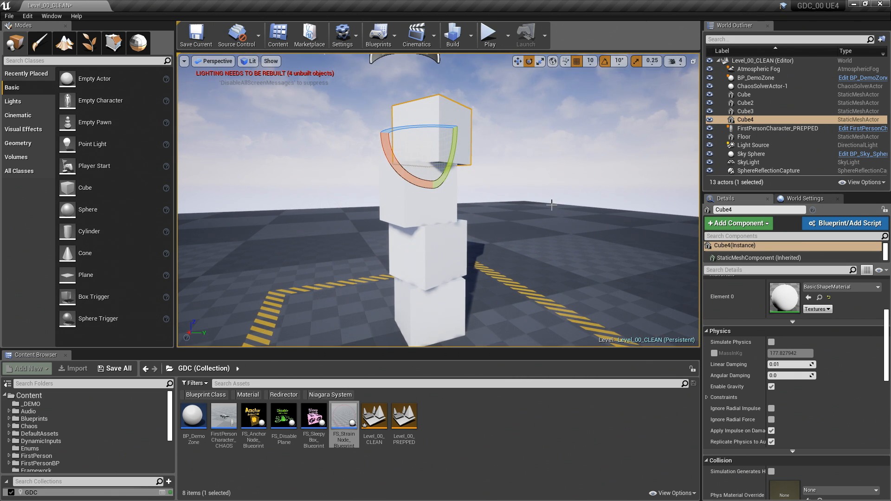
# - Select all four stacked cubes and create a Geometry Collection asset from them in the _DEMO folder
pyautogui.keyDown('ctrl'); pyautogui.click(392, 204); pyautogui.keyUp('ctrl')
pyautogui.keyDown('ctrl'); pyautogui.click(404, 247); pyautogui.keyUp('ctrl')
pyautogui.keyDown('ctrl'); pyautogui.click(406, 306); pyautogui.keyUp('ctrl')
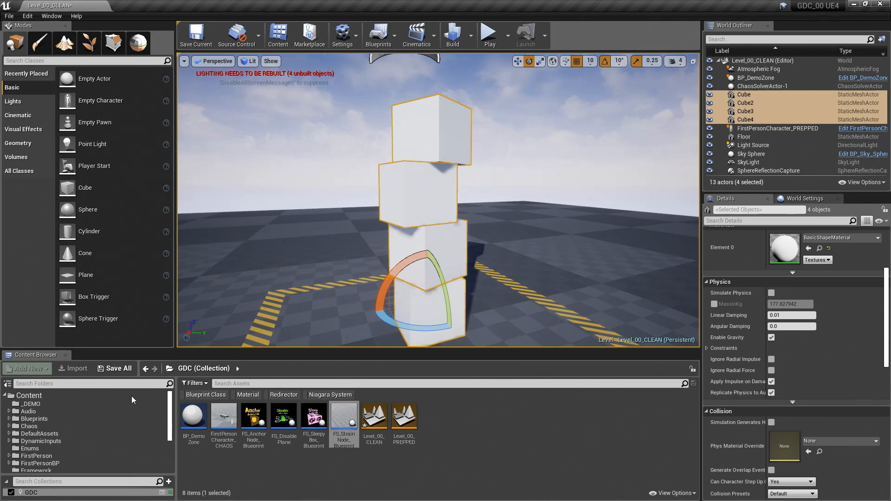
pyautogui.click(30, 404)
pyautogui.rightClick(261, 435)
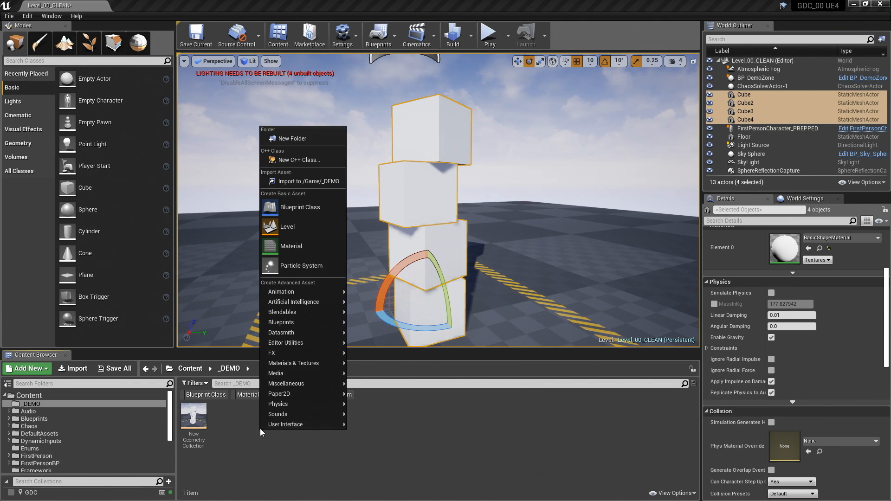
pyautogui.moveTo(273, 427)
pyautogui.moveTo(302, 405)
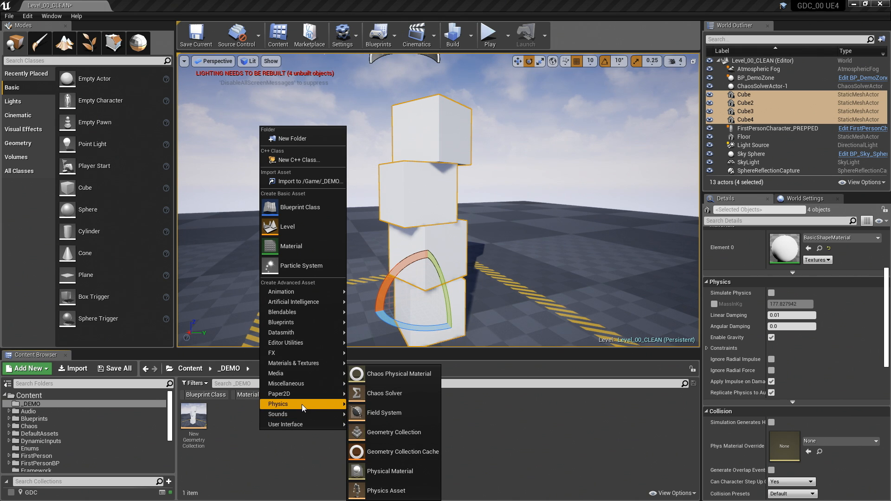
pyautogui.click(399, 432)
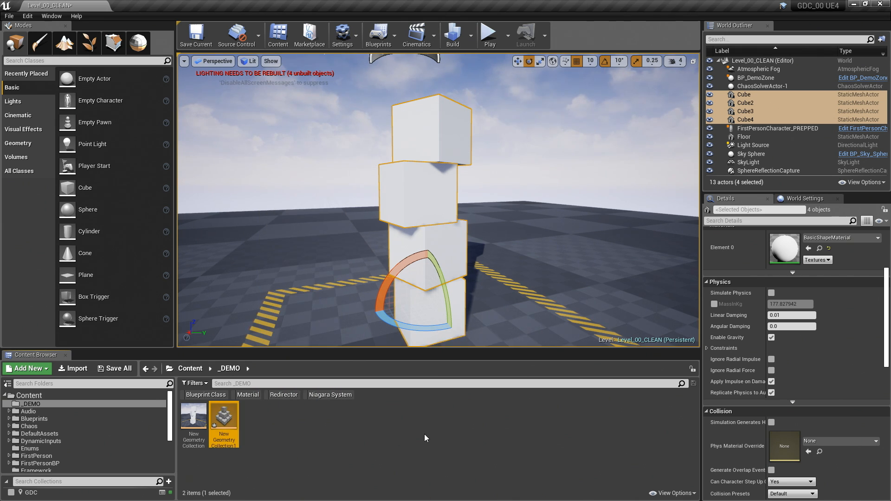
# - Delete the four original static mesh cubes from the level
pyautogui.moveTo(526, 162); pyautogui.dragTo(527, 166, button='right')
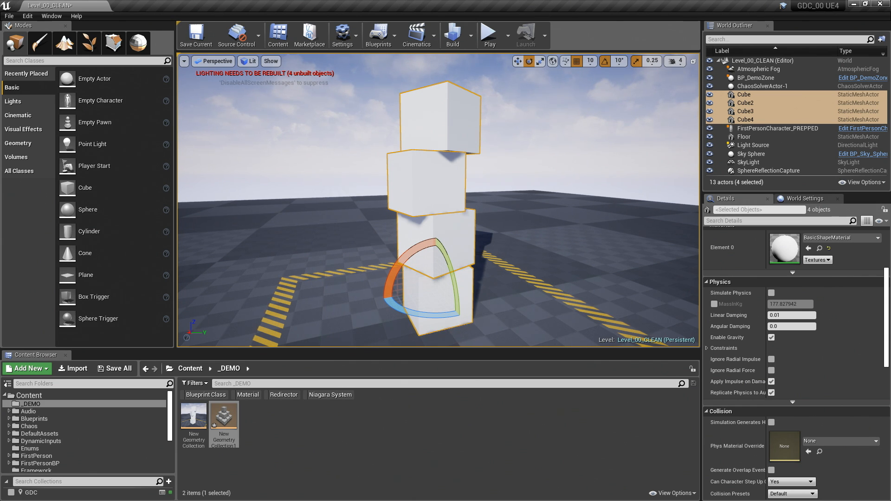
pyautogui.click(456, 121)
pyautogui.press('Delete')
pyautogui.click(436, 167)
pyautogui.press('Delete')
pyautogui.click(437, 241)
pyautogui.press('Delete')
pyautogui.click(436, 299)
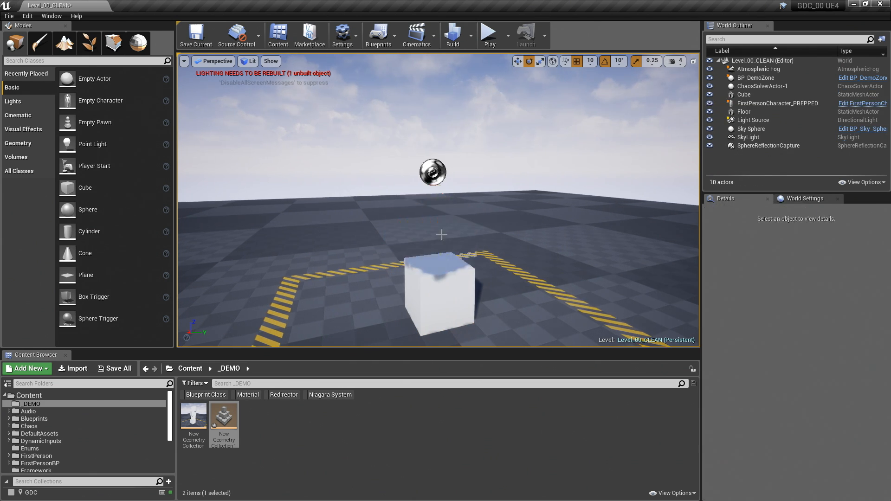
pyautogui.press('Delete')
# - Place the new geometry collection where the cube stack stood and save the level
pyautogui.moveTo(223, 416); pyautogui.dragTo(434, 299)
pyautogui.press('w')
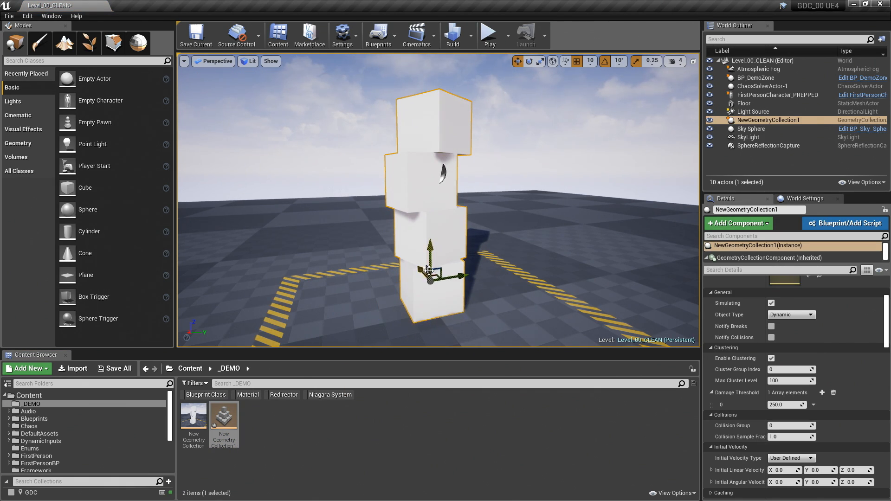
pyautogui.hotkey('ctrl', 's')
pyautogui.moveTo(423, 278); pyautogui.dragTo(420, 277, button='right')
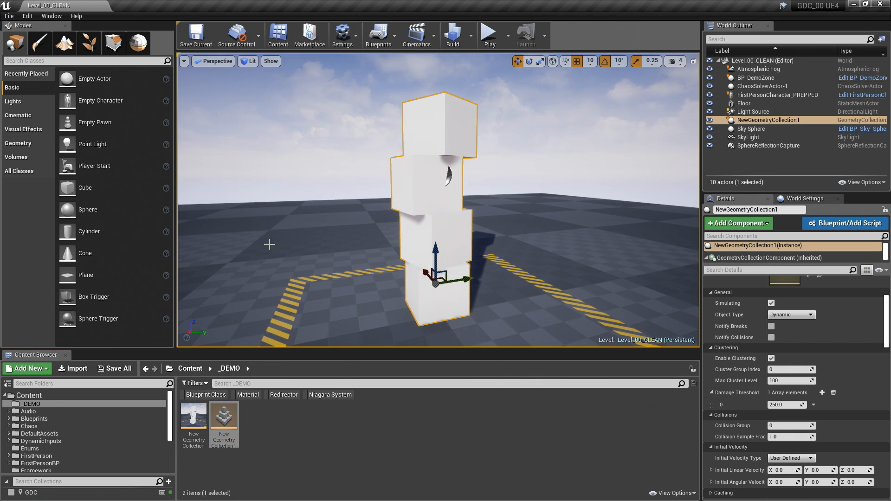
# - Switch to the Mesh Editor's Fracture tools and select the geometry collection to show its fracture settings
pyautogui.click(140, 47)
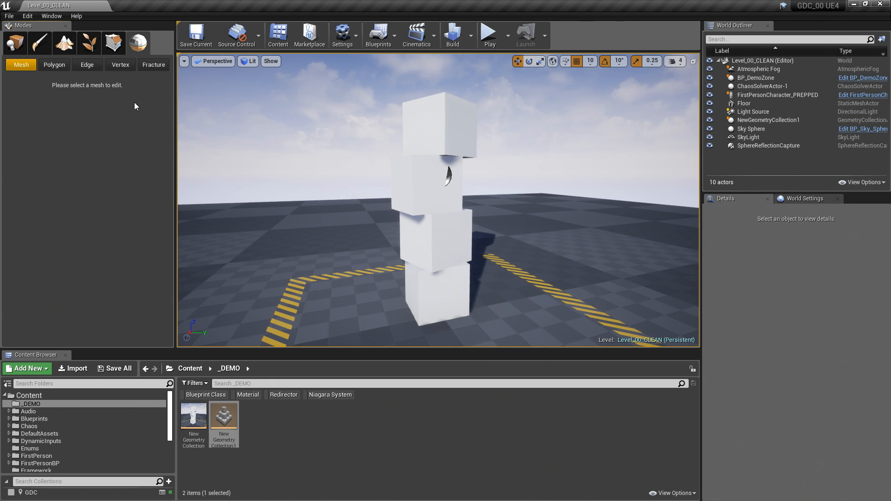
pyautogui.click(155, 65)
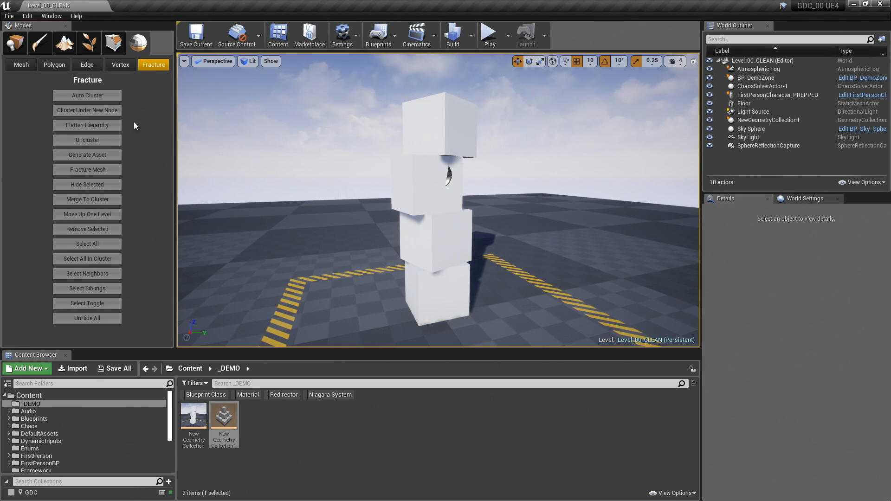
pyautogui.click(425, 120)
pyautogui.scroll(-3, 126, 166)
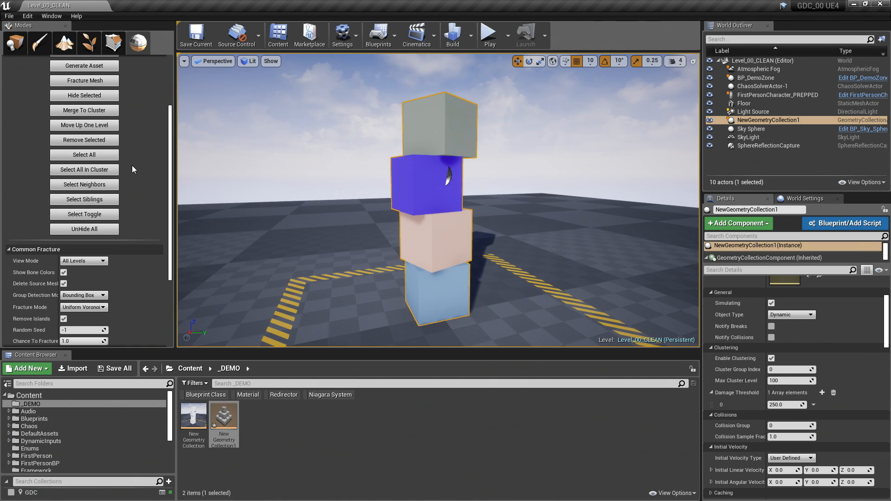
pyautogui.scroll(3, 132, 165)
pyautogui.scroll(-6, 140, 183)
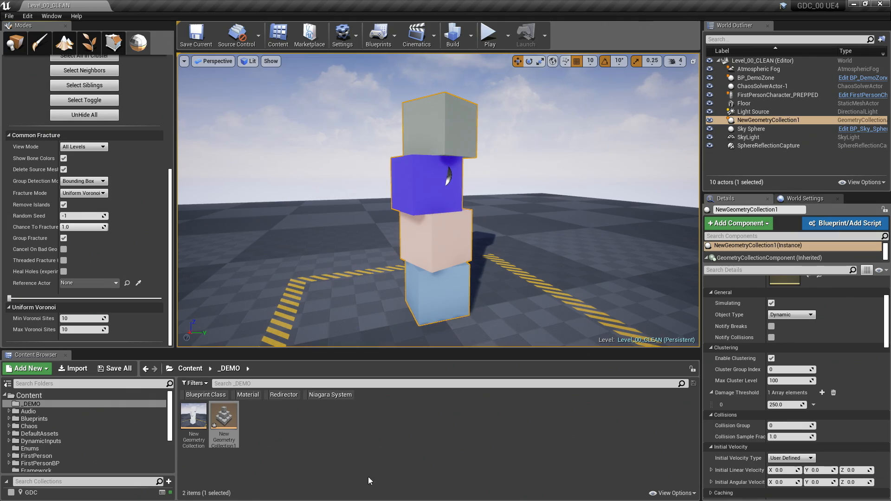
# - Open the new geometry collection asset and set its collision Implicit Type to Level Set
pyautogui.doubleClick(229, 418)
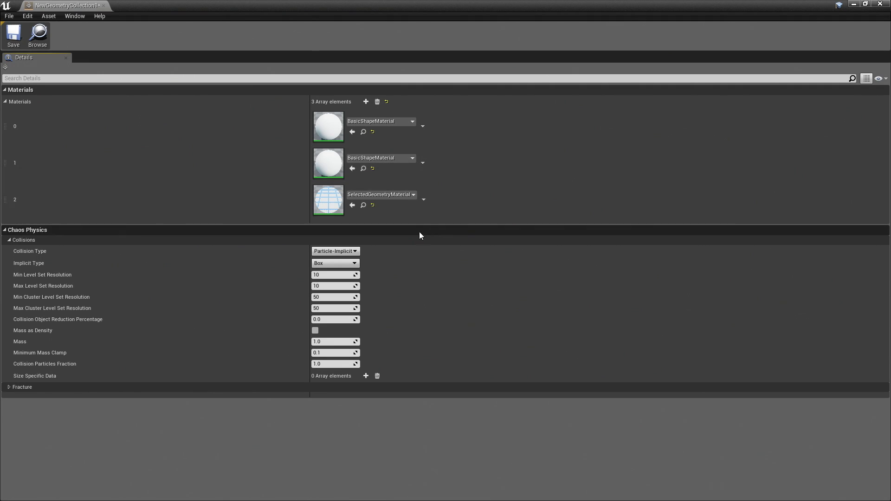
pyautogui.click(356, 264)
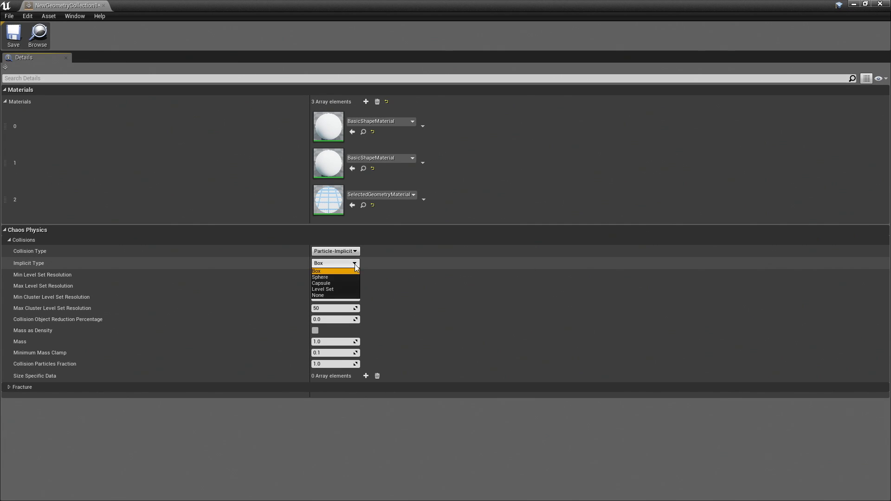
pyautogui.click(328, 290)
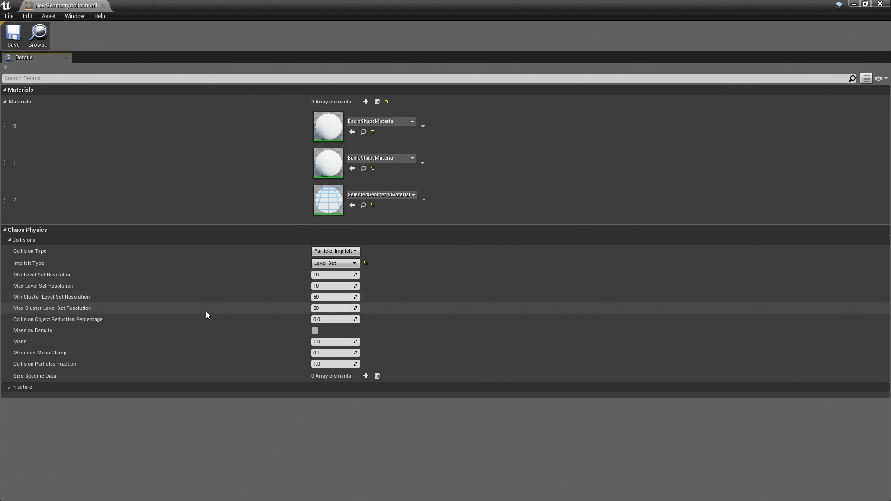
# - Enable Mass as Density with a Mass of 2300, then save and close the geometry collection asset
pyautogui.click(316, 330)
pyautogui.click(328, 342)
pyautogui.write('2300')
pyautogui.press('Return')
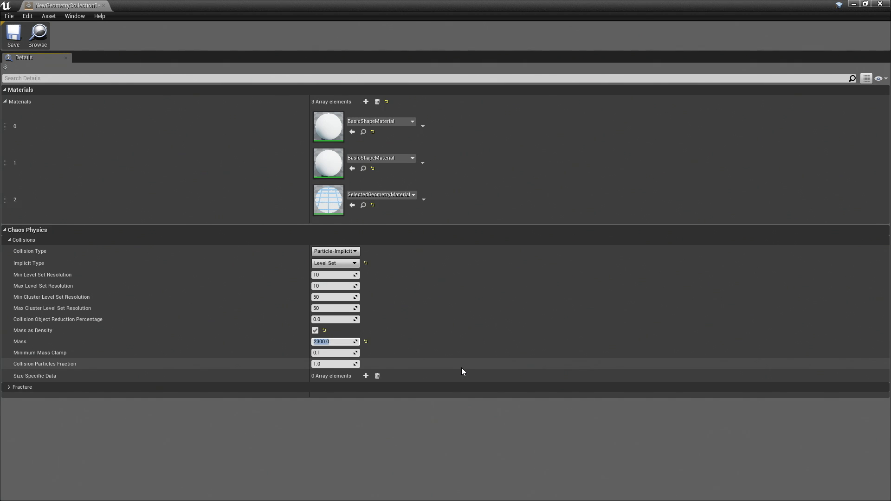
pyautogui.click(14, 36)
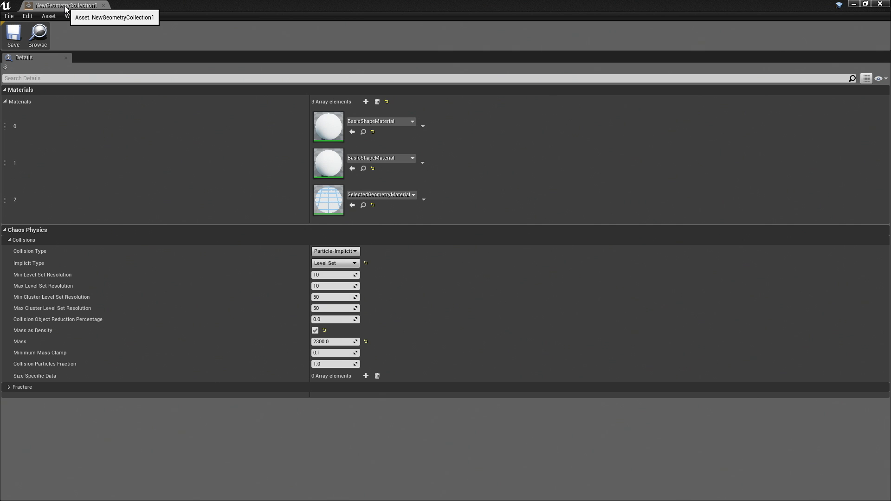
pyautogui.click(103, 5)
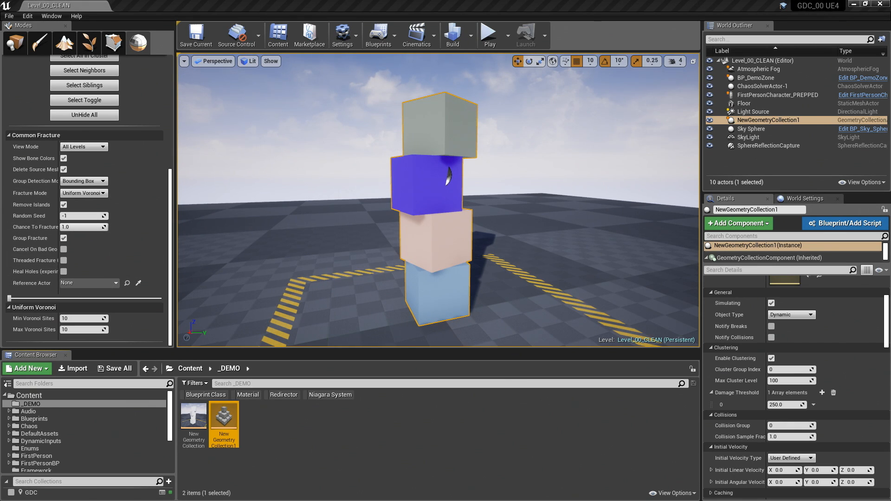
# - Keep Group Detection Mode at Bounding Box and set both the minimum and maximum Voronoi sites to 600
pyautogui.hotkey('alt', 'Tab')
pyautogui.click(89, 181)
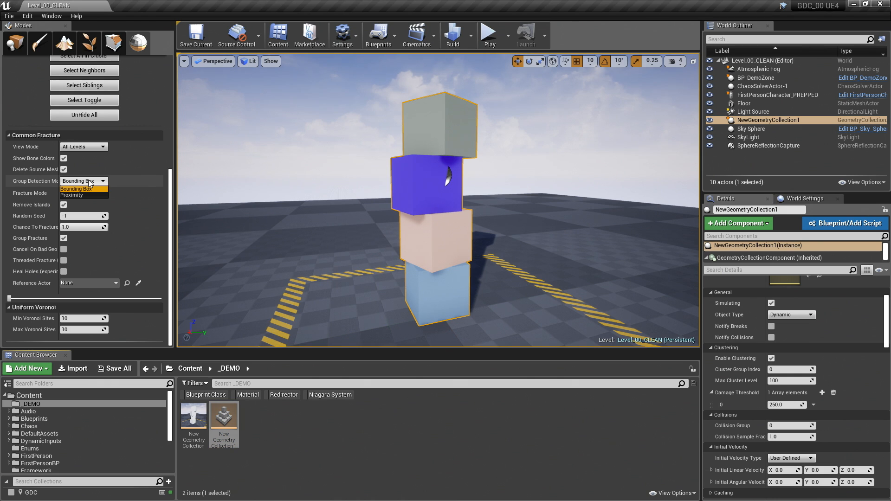
pyautogui.click(90, 189)
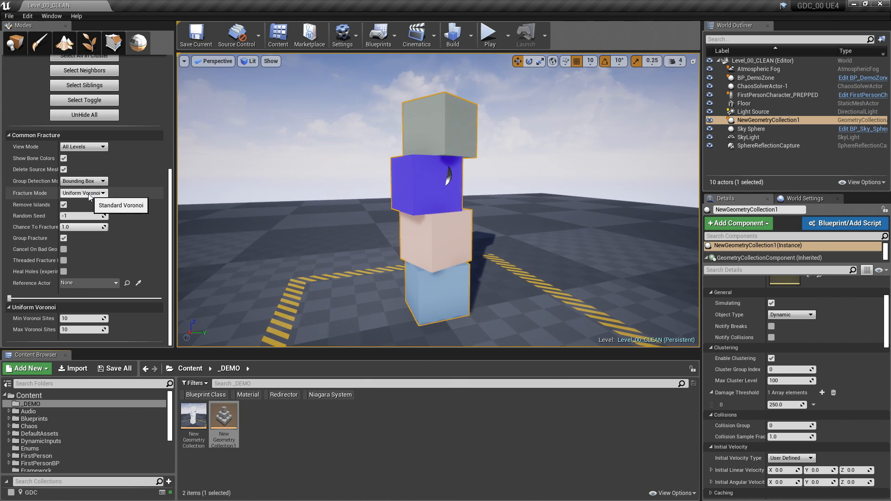
pyautogui.click(75, 319)
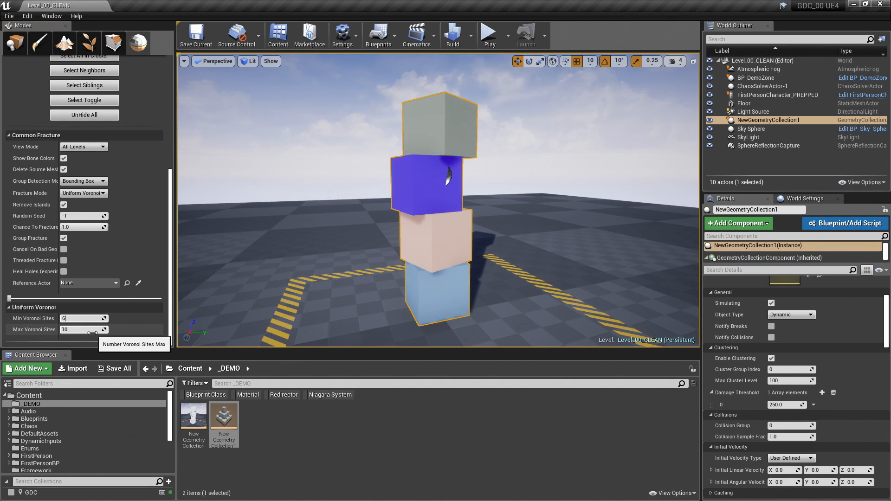
pyautogui.click(92, 332)
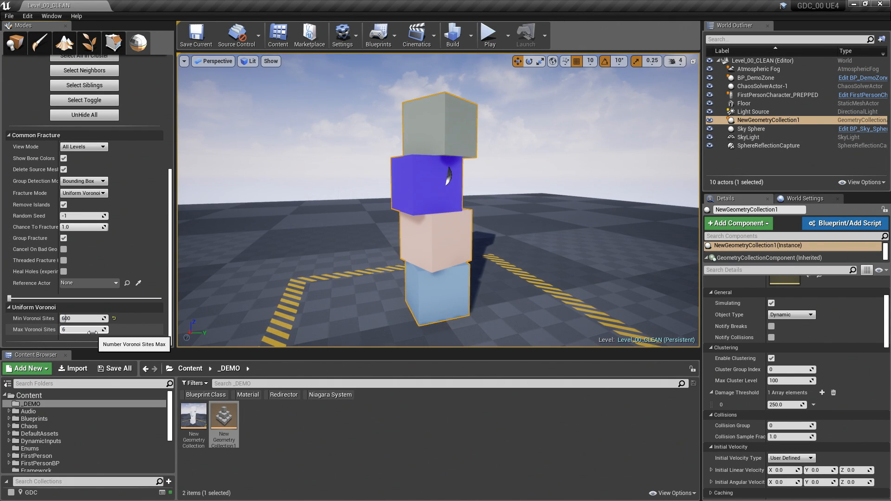
pyautogui.press('Return')
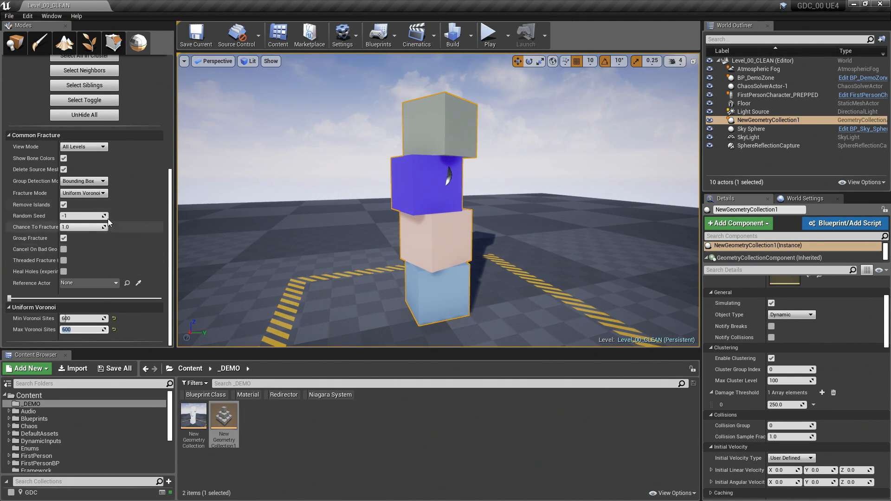
# - Select all mesh clusters of the geometry collection and fracture them with Uniform Voronoi
pyautogui.scroll(5, 112, 237)
pyautogui.click(79, 191)
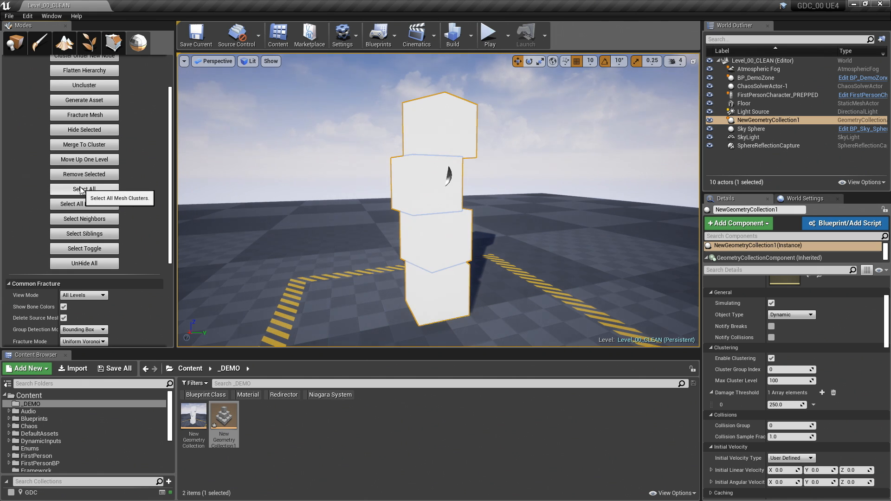
pyautogui.scroll(2, 106, 191)
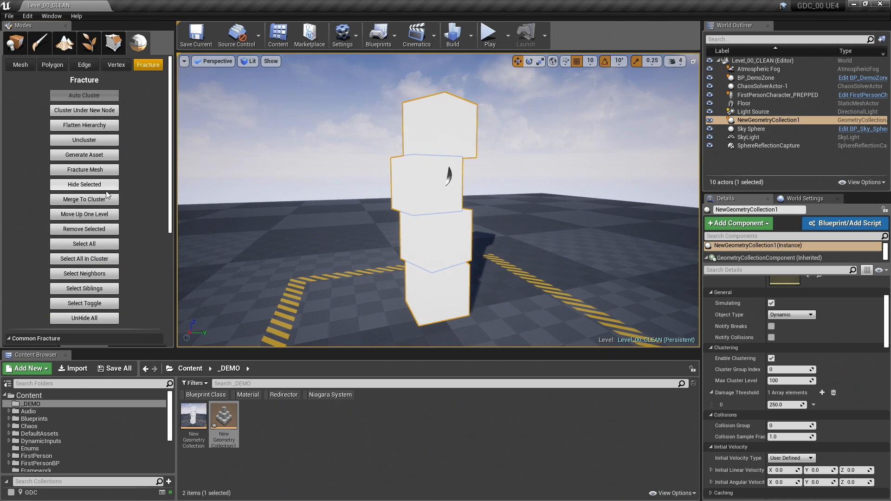
pyautogui.click(88, 171)
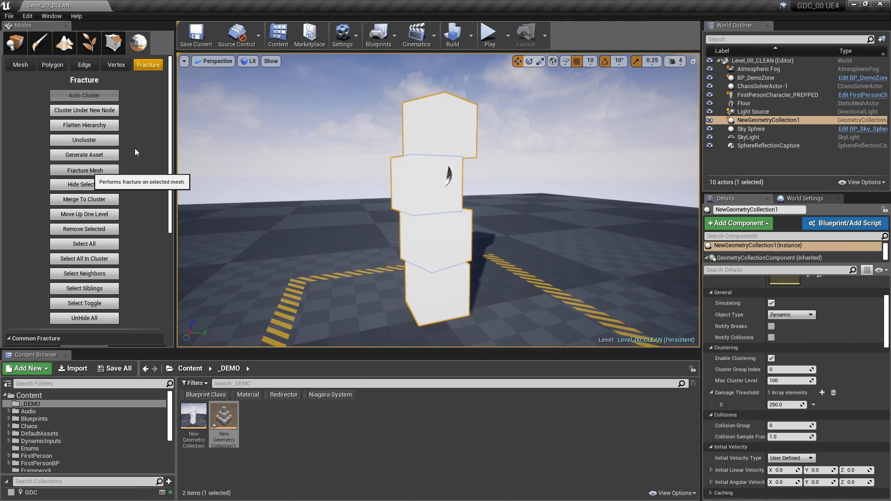
# - Preview the fracture by spreading the pieces apart in the exploded view and bringing them back together
pyautogui.scroll(-10, 142, 149)
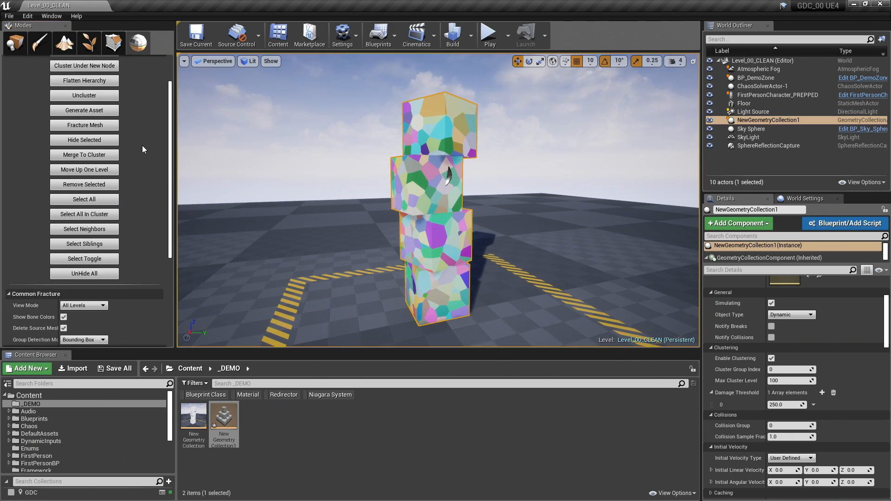
pyautogui.moveTo(11, 299); pyautogui.dragTo(155, 296)
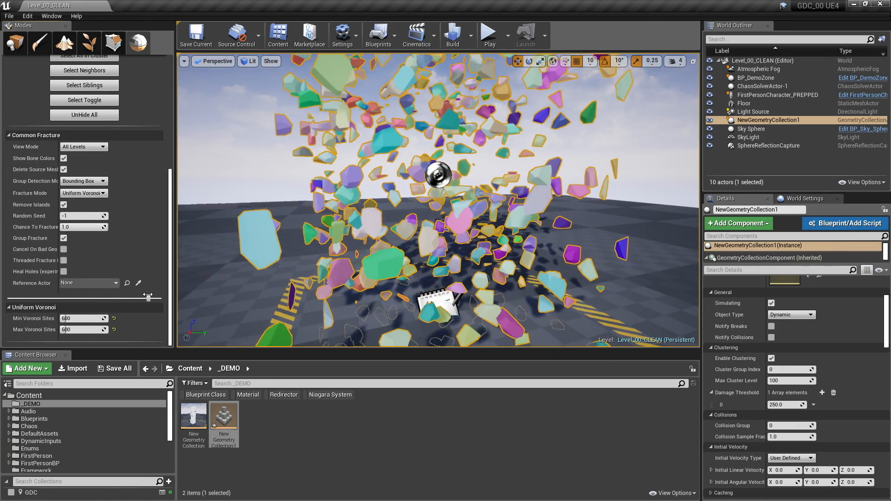
pyautogui.moveTo(149, 297); pyautogui.dragTo(9, 299)
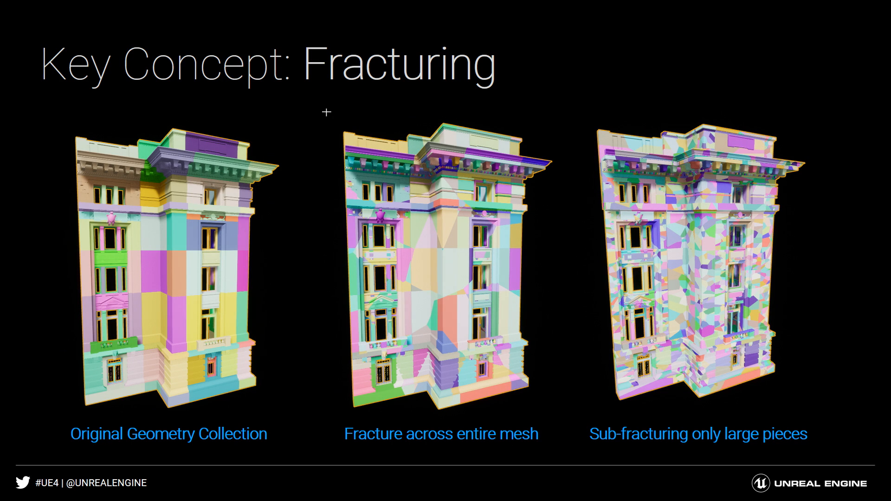
pyautogui.press('Right')
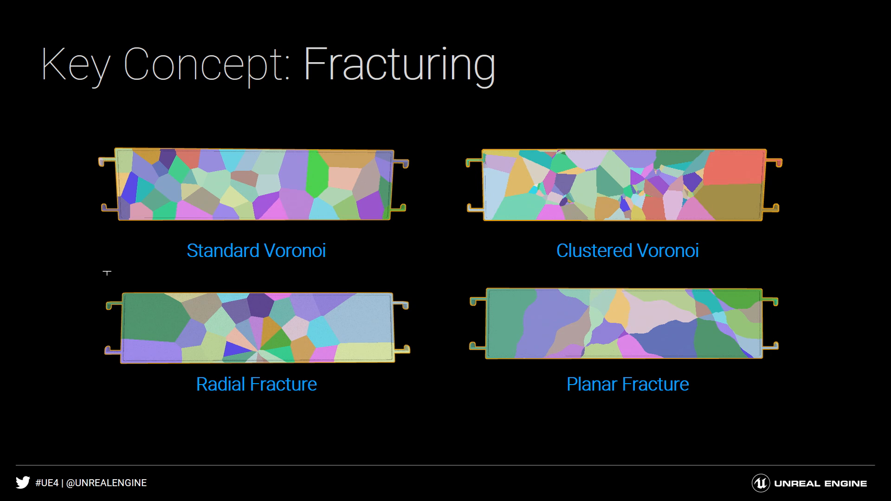
pyautogui.press('Right')
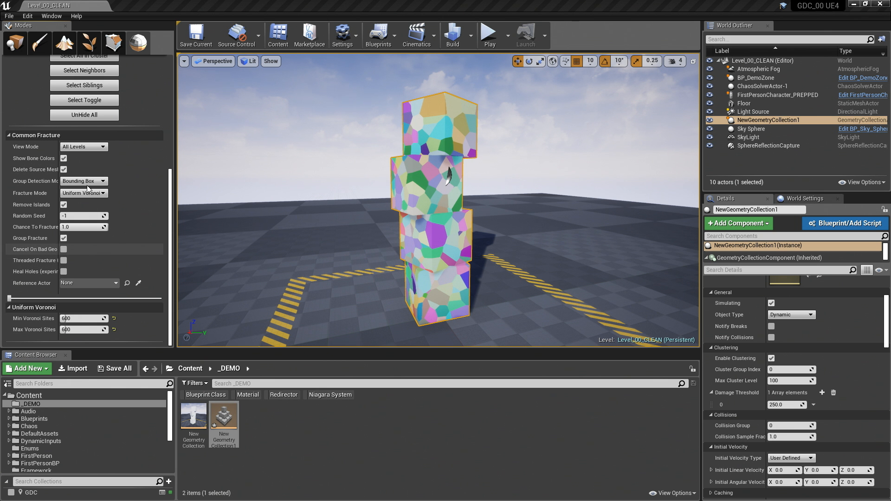
# - Set Group Detection Mode to Proximity and the minimum Voronoi sites to 300 for the cube stack
pyautogui.click(87, 182)
pyautogui.click(82, 196)
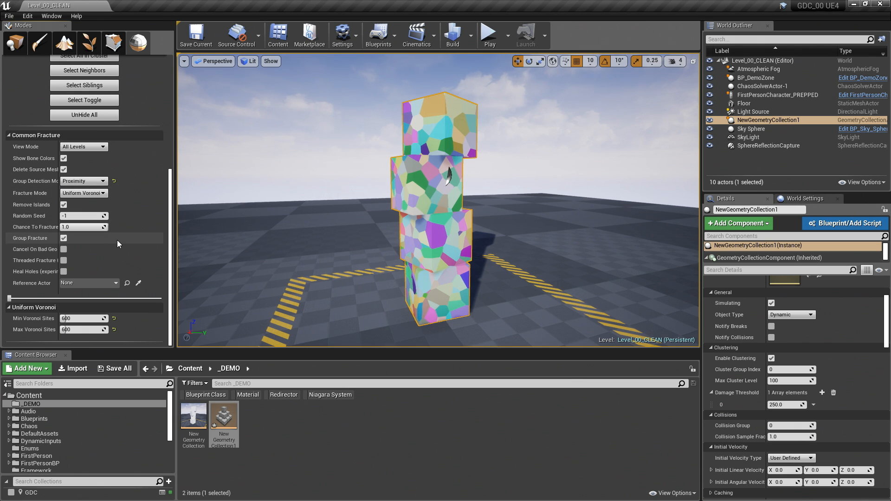
pyautogui.click(76, 319)
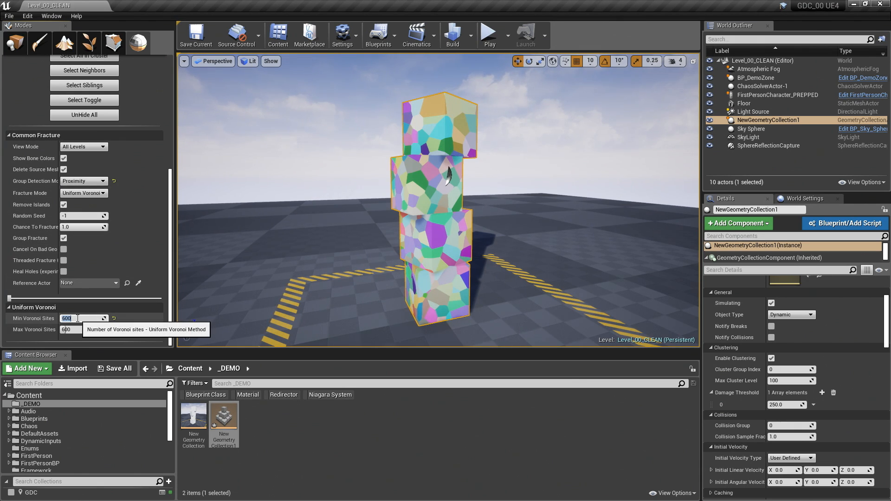
pyautogui.write('300')
pyautogui.press('Return')
# - Flatten the hierarchy of the fractured geometry collection and select all of its pieces
pyautogui.scroll(9, 111, 223)
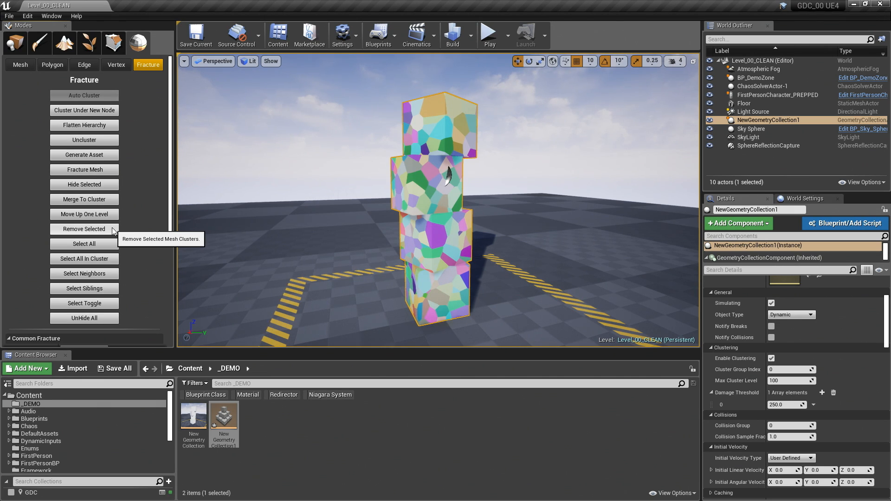
pyautogui.click(111, 125)
pyautogui.scroll(-3, 116, 227)
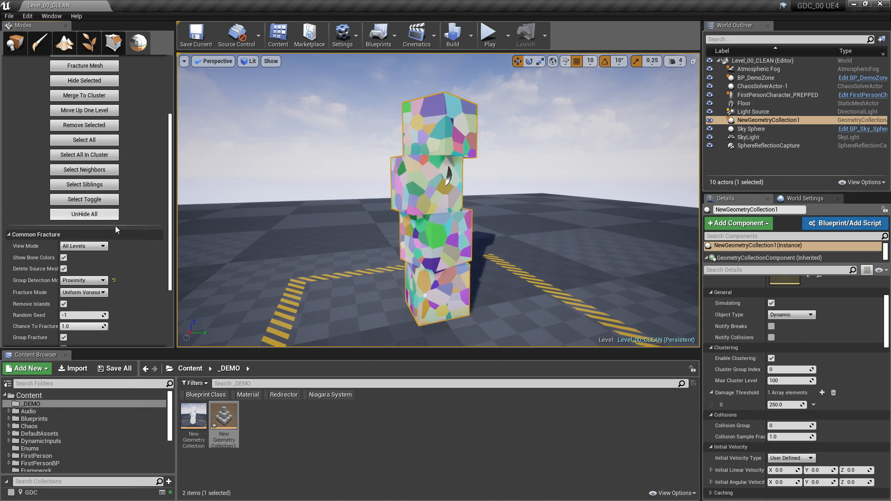
pyautogui.scroll(3, 116, 216)
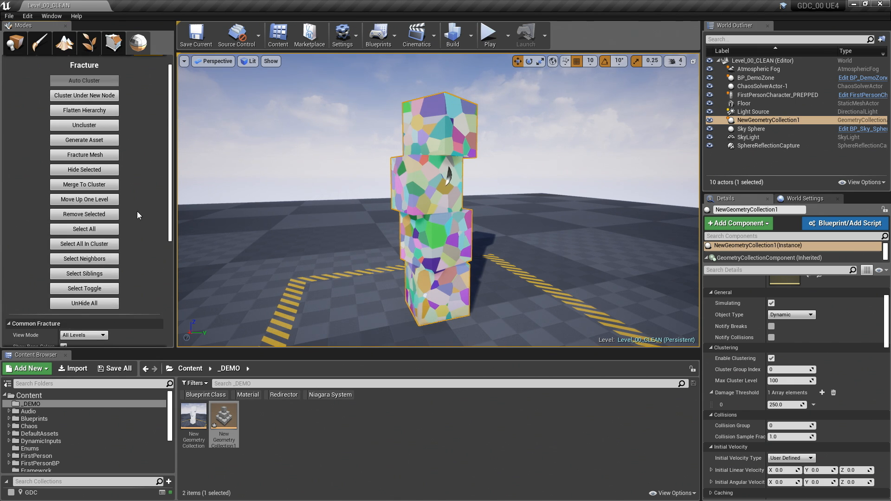
pyautogui.scroll(-2, 137, 211)
pyautogui.click(106, 170)
pyautogui.scroll(1, 143, 171)
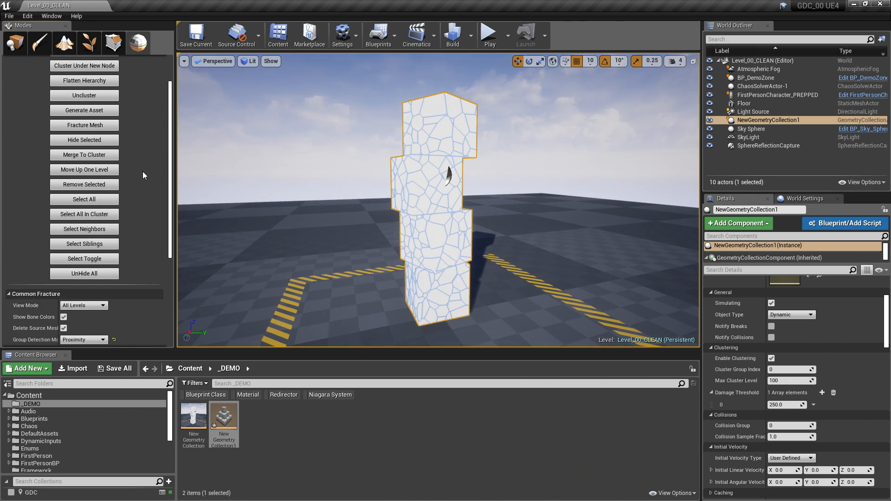
# - Set the fracture View Mode to Level1 and auto cluster the selected pieces using the 300-site minimum
pyautogui.scroll(2, 143, 172)
pyautogui.scroll(-3, 130, 223)
pyautogui.click(87, 290)
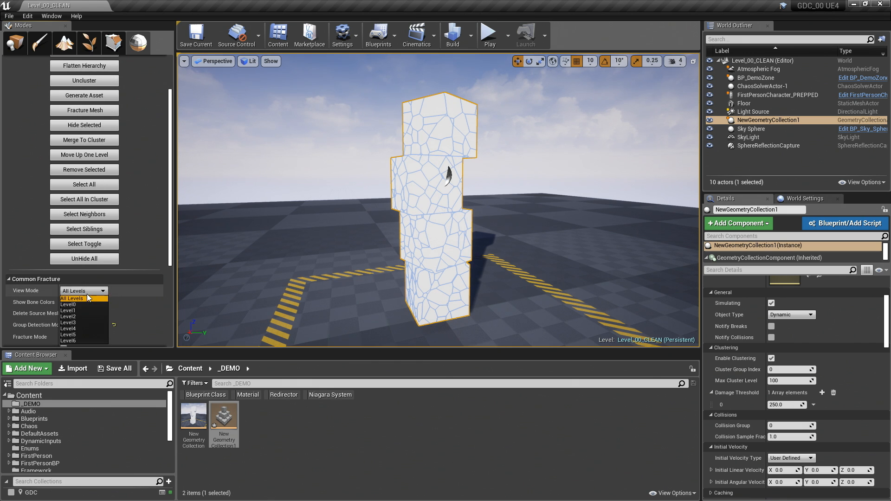
pyautogui.click(83, 305)
pyautogui.click(83, 291)
pyautogui.click(78, 311)
pyautogui.scroll(3, 129, 195)
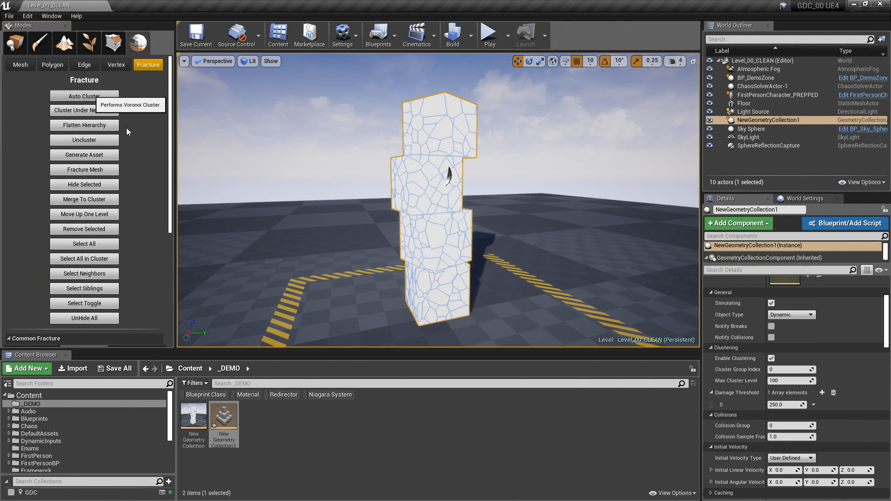
pyautogui.click(84, 96)
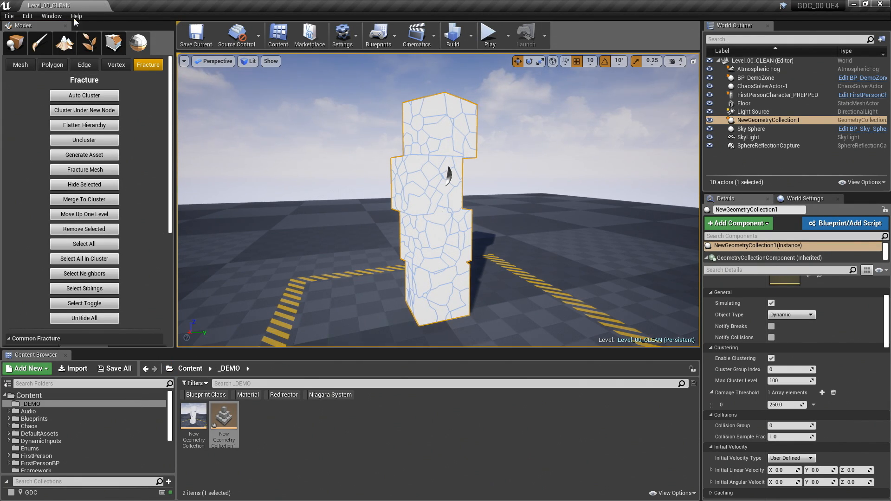
# - Open the Output Log and run the console command GeometryCollection.PrintDetailedStatistics for the selected collection
pyautogui.click(59, 16)
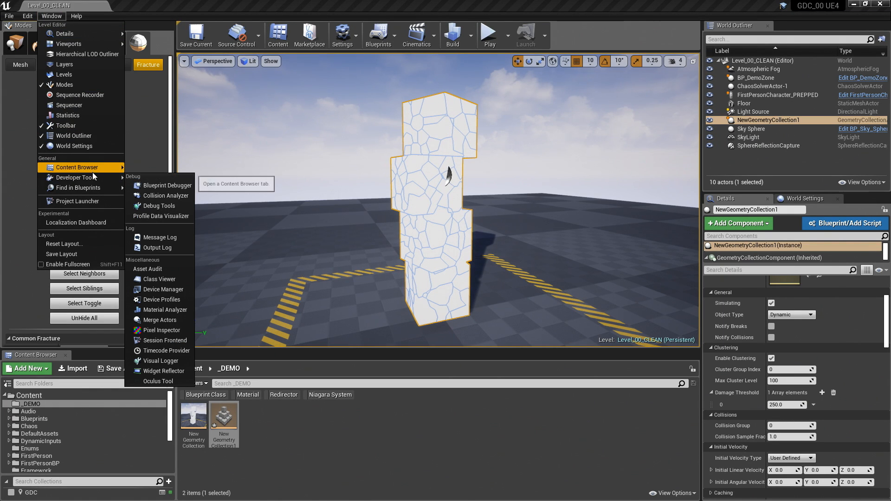
pyautogui.click(158, 247)
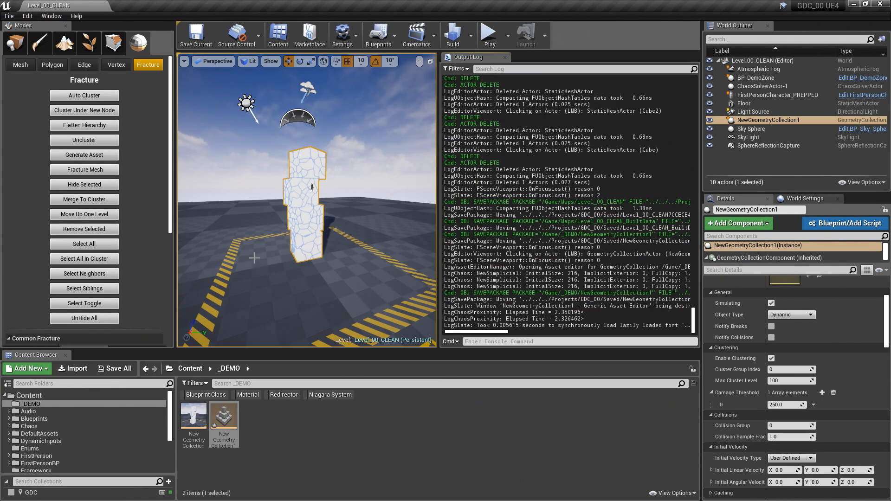
pyautogui.click(526, 341)
pyautogui.write('geometry')
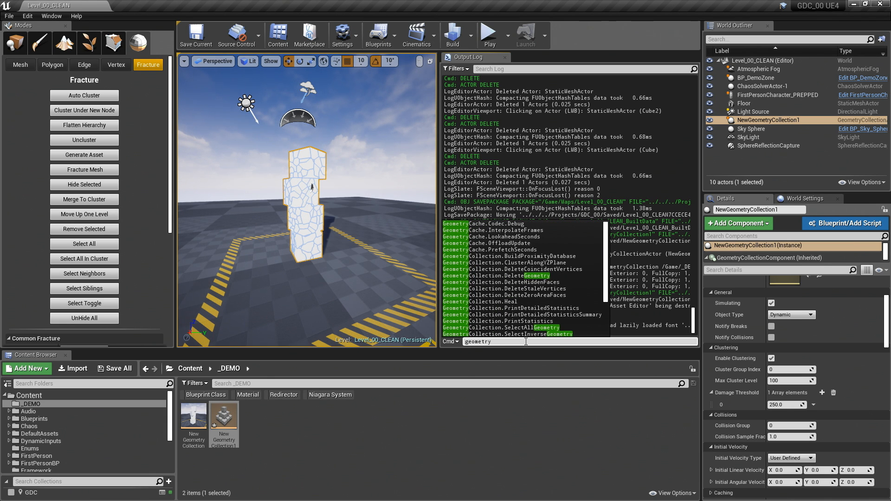
pyautogui.write('collection')
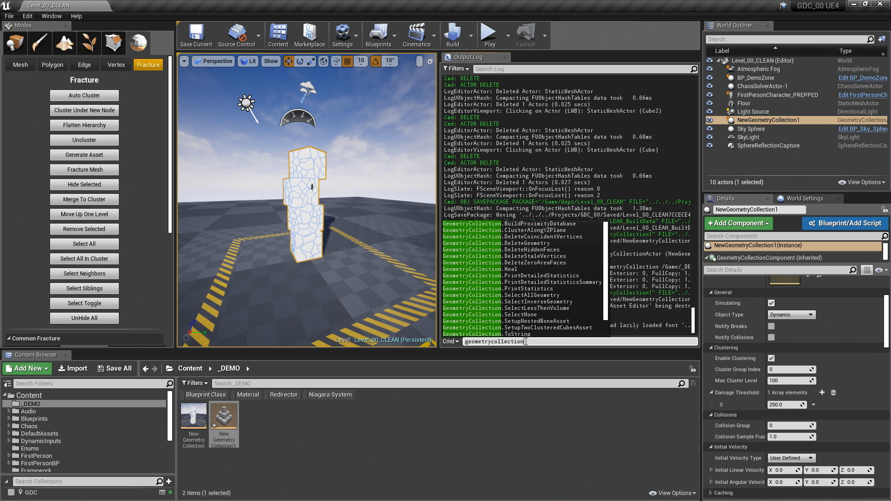
pyautogui.write('.print')
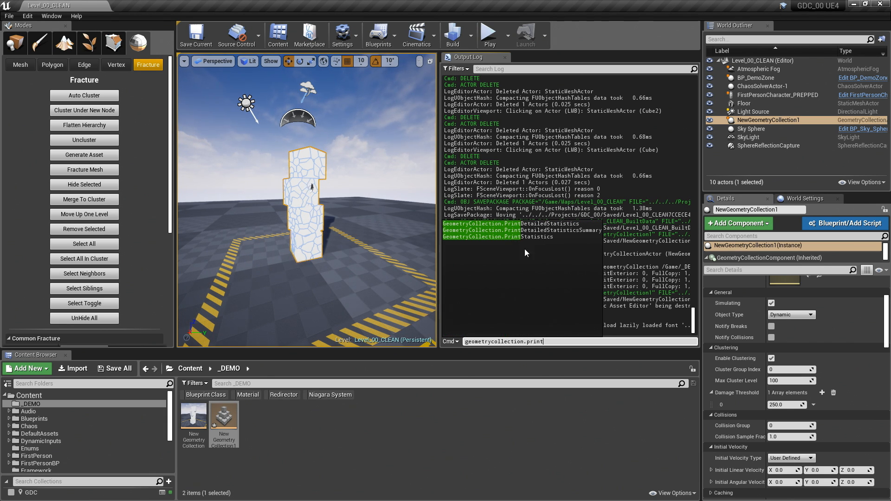
pyautogui.click(542, 223)
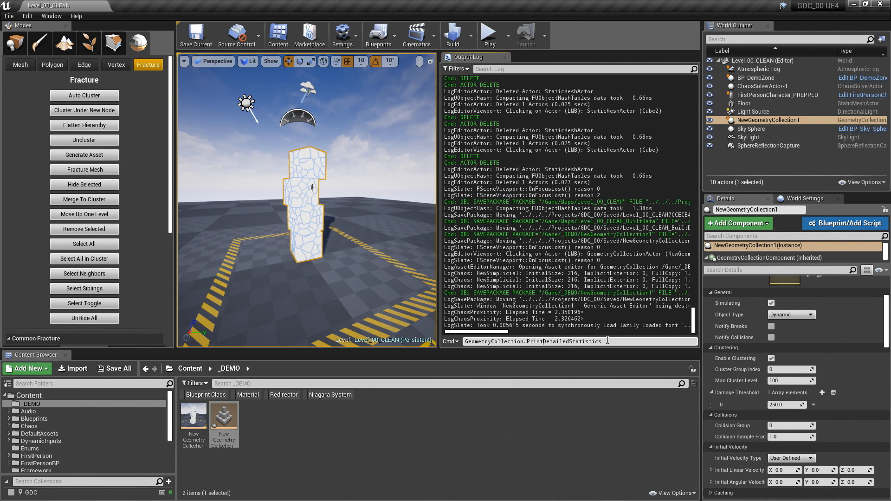
pyautogui.press('Return')
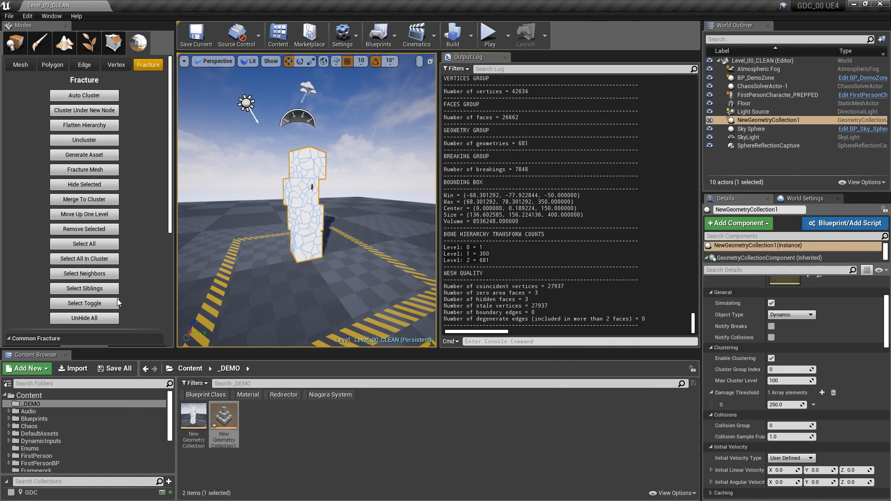
# - Set Group Detection Mode to Bounding Box and minimum Voronoi sites to 150, then auto cluster the Level1 pieces
pyautogui.scroll(-5, 121, 236)
pyautogui.click(84, 192)
pyautogui.click(76, 199)
pyautogui.scroll(-1, 99, 269)
pyautogui.click(81, 319)
pyautogui.write('150')
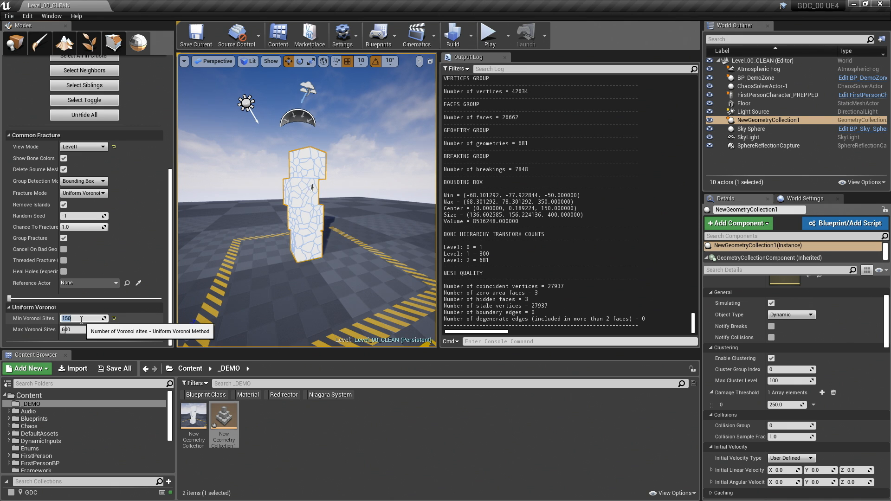
pyautogui.press('Return')
pyautogui.scroll(10, 165, 143)
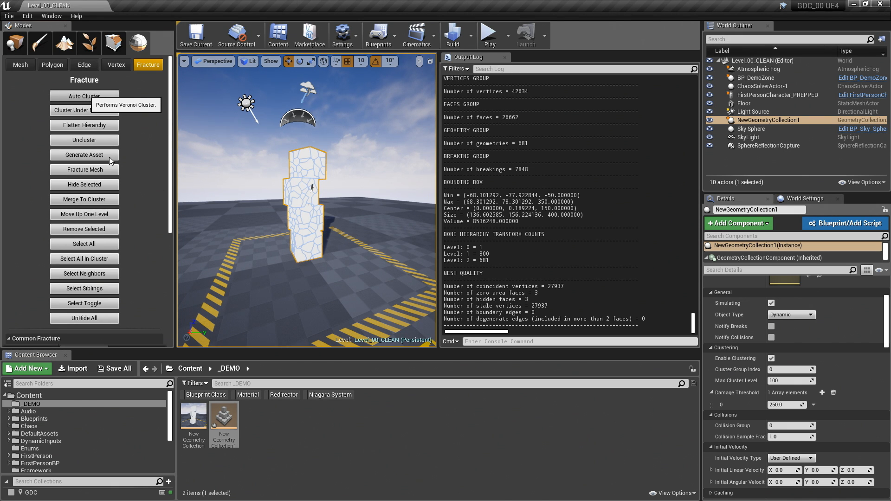
# - Set the minimum Voronoi sites to 75 and auto cluster the selected pieces into a further level
pyautogui.scroll(-8, 126, 152)
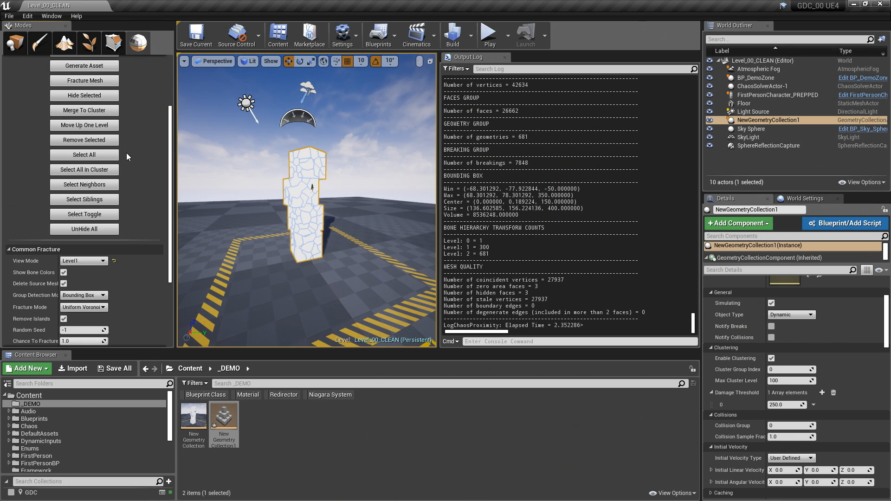
pyautogui.scroll(-2, 115, 192)
pyautogui.click(77, 318)
pyautogui.write('75')
pyautogui.scroll(10, 88, 232)
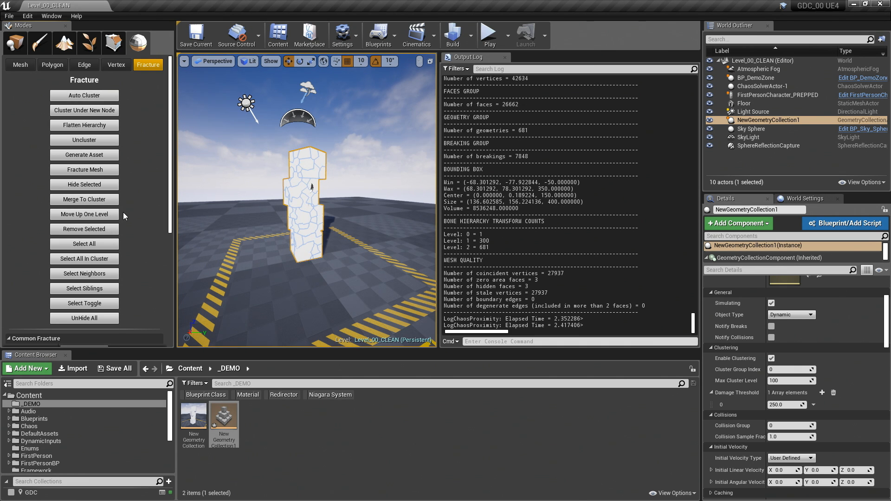
# - Lower the minimum Voronoi sites to 30 and auto cluster the selection once more
pyautogui.scroll(-15, 123, 213)
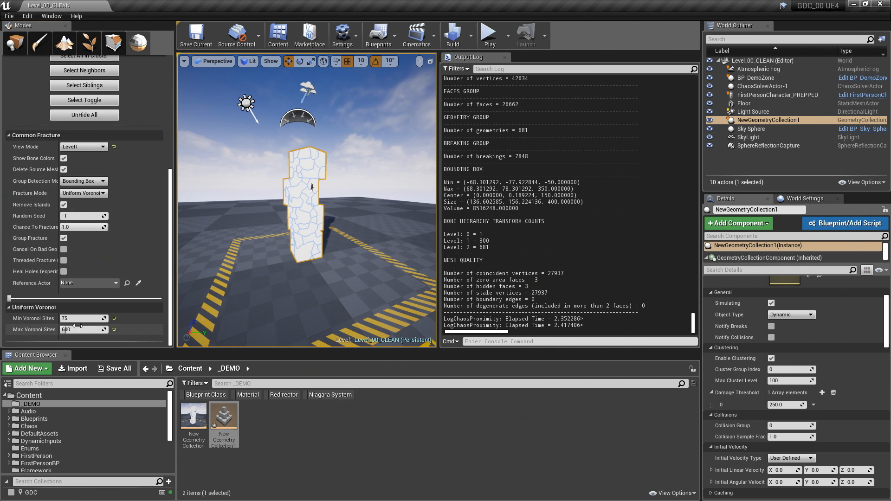
pyautogui.click(76, 320)
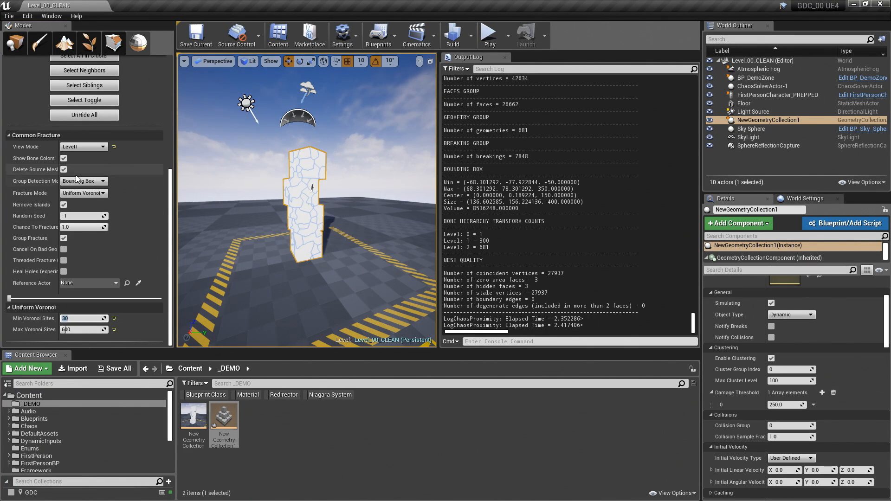
pyautogui.scroll(8, 76, 176)
pyautogui.scroll(6, 85, 194)
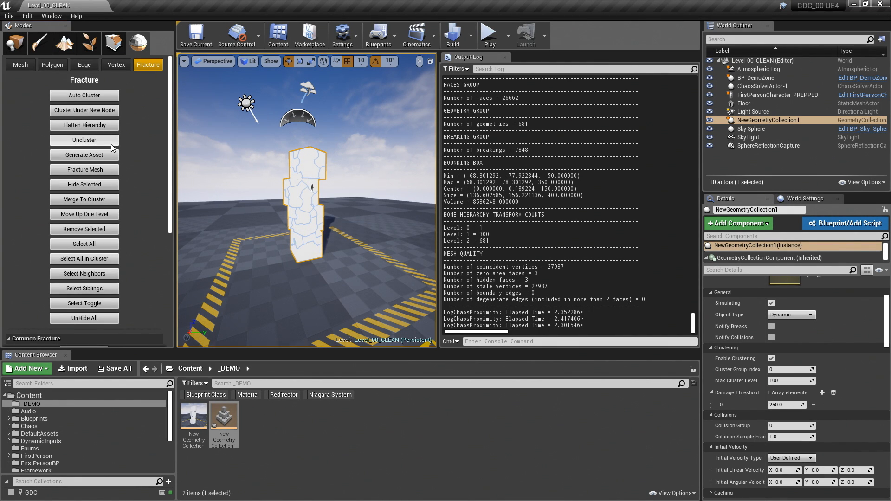
# - Set the minimum Voronoi sites to 10 and auto cluster the selection into the coarsest level
pyautogui.scroll(-13, 81, 302)
pyautogui.click(80, 329)
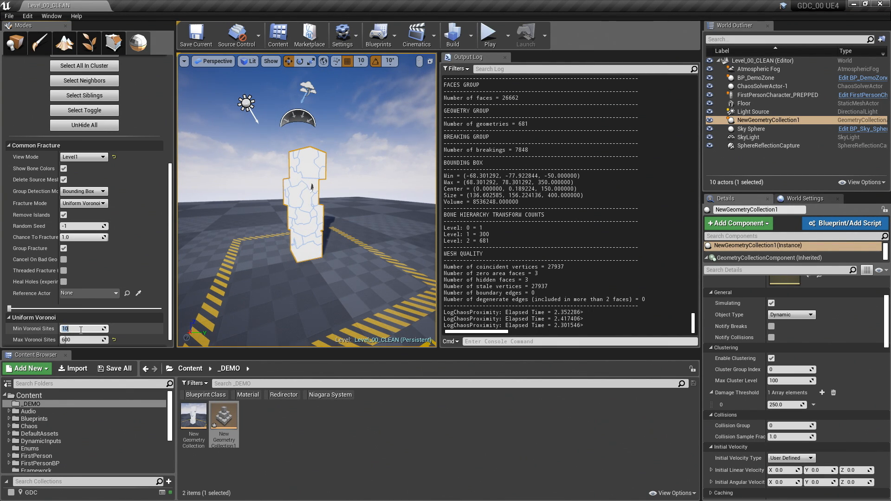
pyautogui.scroll(13, 91, 302)
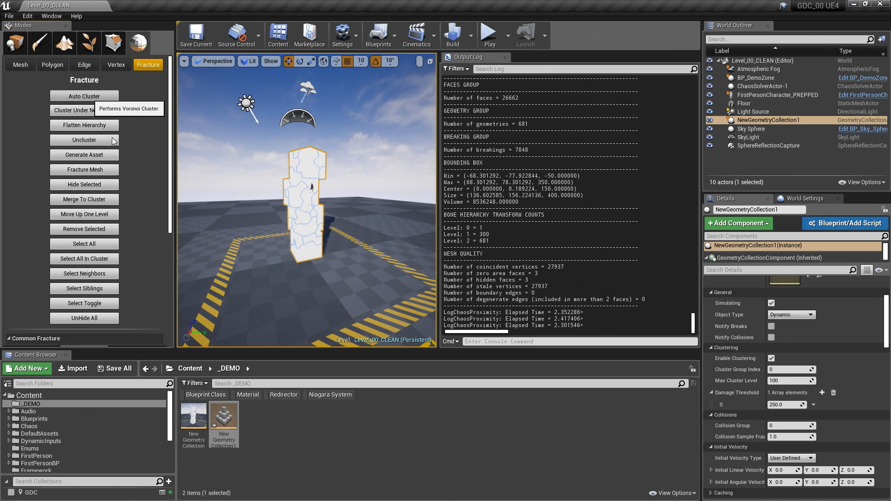
pyautogui.scroll(-4, 284, 199)
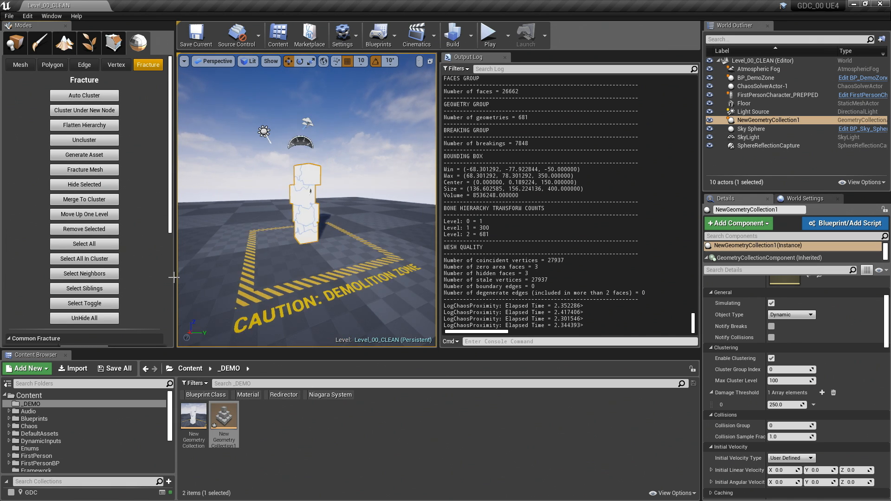
# - Toggle off the selection of all clusters and frame the geometry collection in the viewport
pyautogui.scroll(-5, 124, 266)
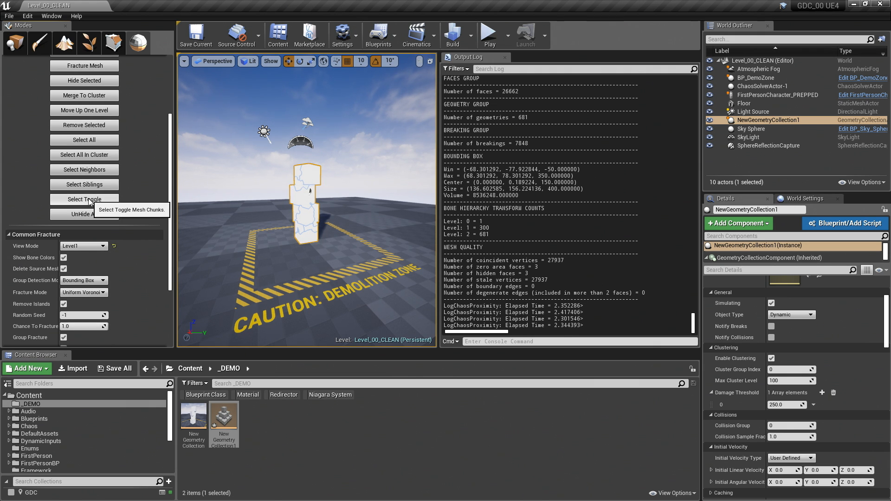
pyautogui.click(85, 199)
pyautogui.press('f')
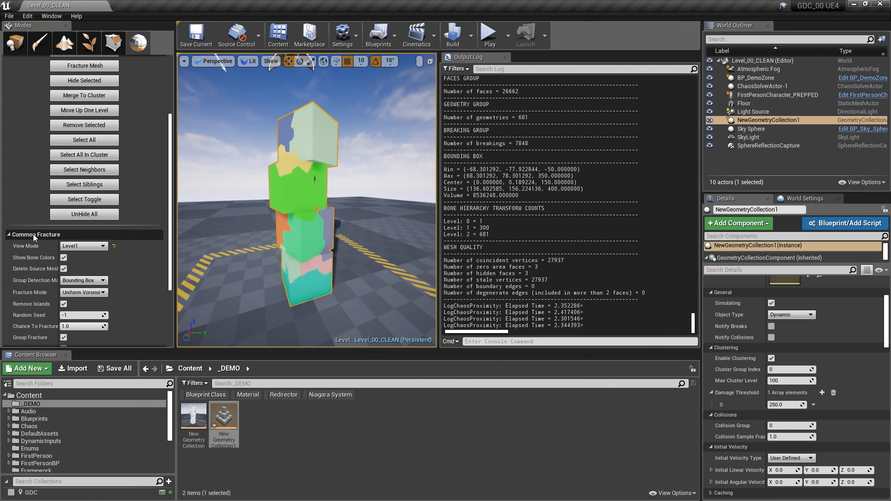
# - Preview the Level1 clusters in the exploded view, switch View Mode to Level3, and bring the pieces back together
pyautogui.scroll(-3, 47, 300)
pyautogui.moveTo(35, 338); pyautogui.dragTo(65, 338)
pyautogui.click(99, 187)
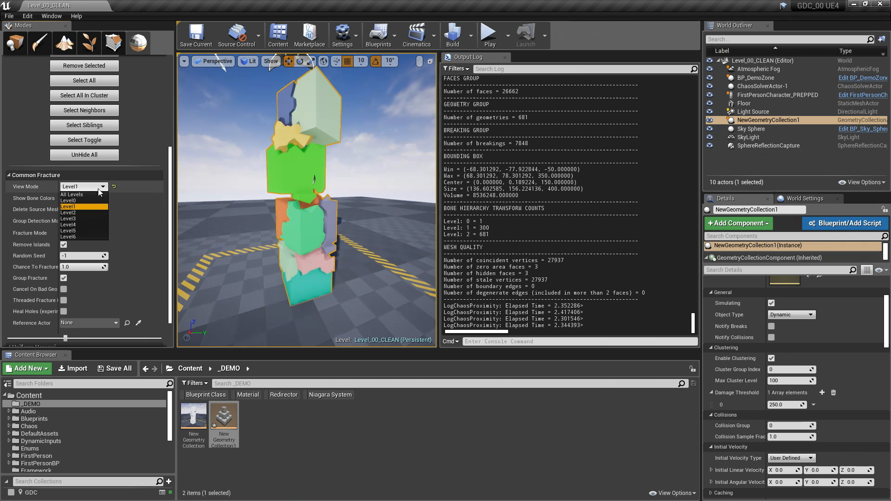
pyautogui.click(77, 218)
pyautogui.moveTo(65, 338); pyautogui.dragTo(10, 338)
# - Run GeometryCollection.PrintDetailedStatistics again to check the transform counts of the cluster hierarchy
pyautogui.click(550, 341)
pyautogui.press('Up')
pyautogui.press('Return')
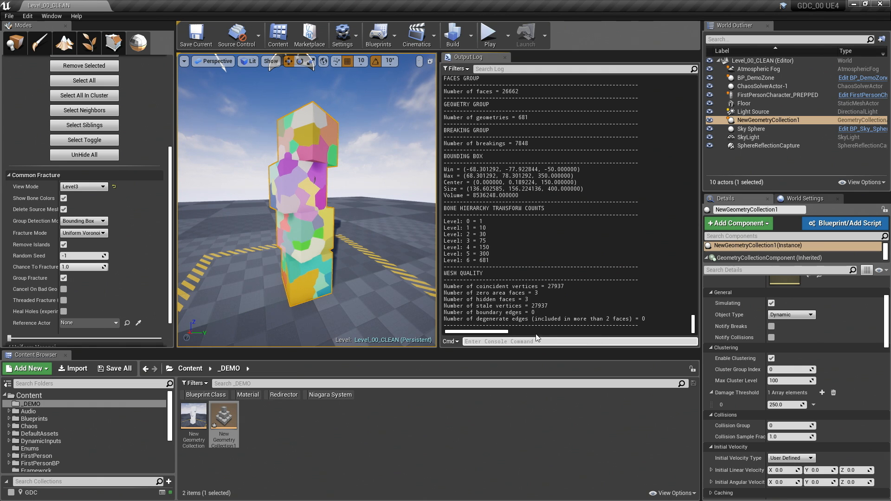